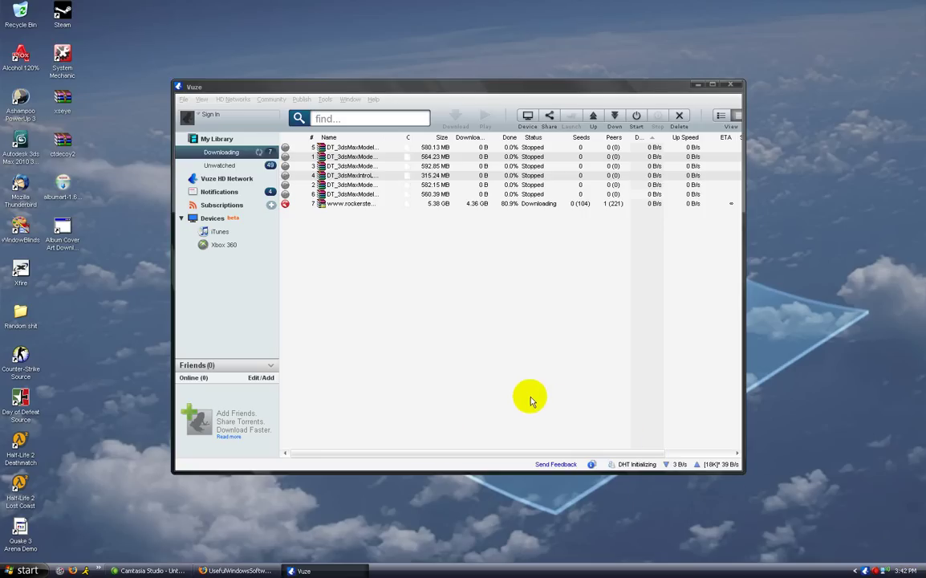
Maximize the Vuze window so it fills the whole screen
{"action": "left_click", "coordinate": [712, 85]}
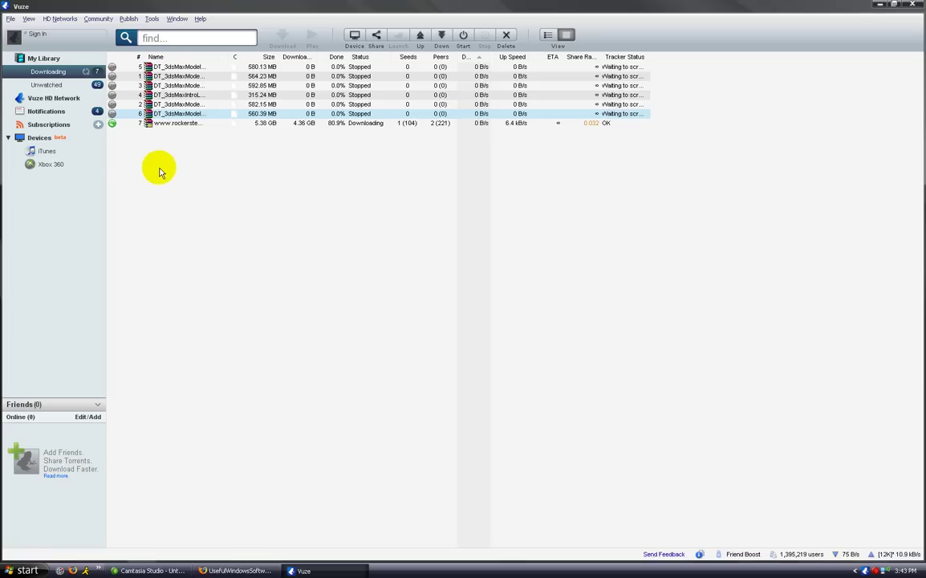
Browse the iTunes and Xbox 360 device media lists, then return to the Downloading list
{"action": "left_click", "coordinate": [51, 152]}
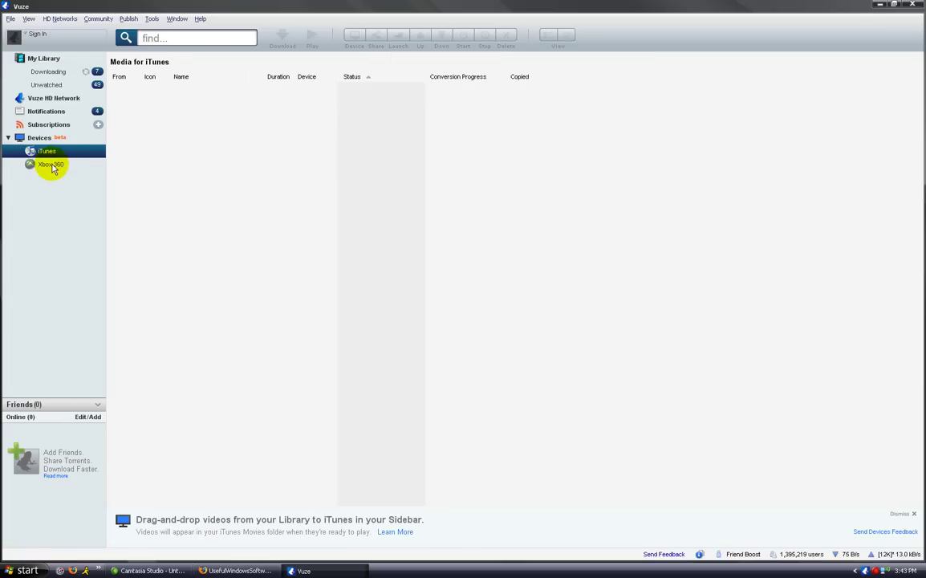
{"action": "left_click", "coordinate": [51, 164]}
{"action": "left_click", "coordinate": [44, 152]}
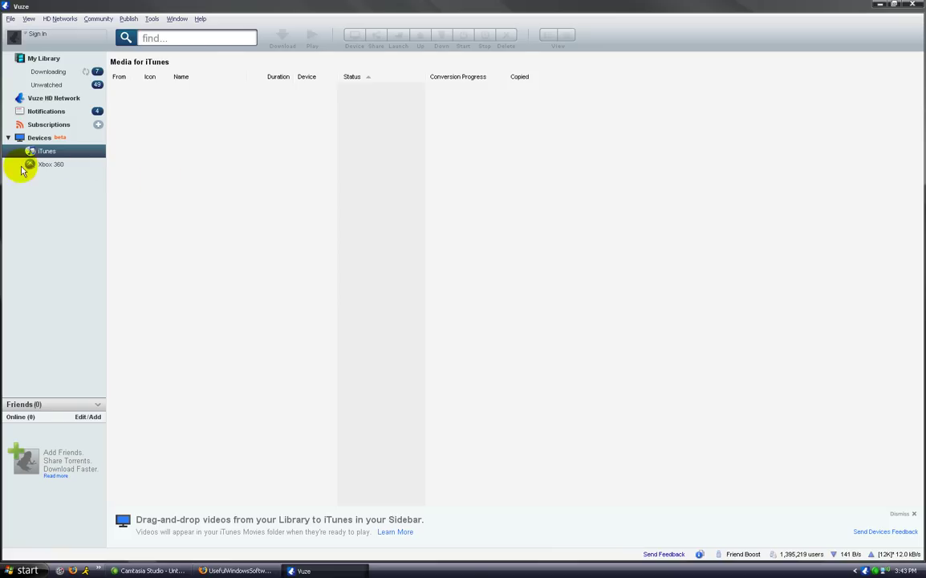
{"action": "left_click", "coordinate": [53, 73]}
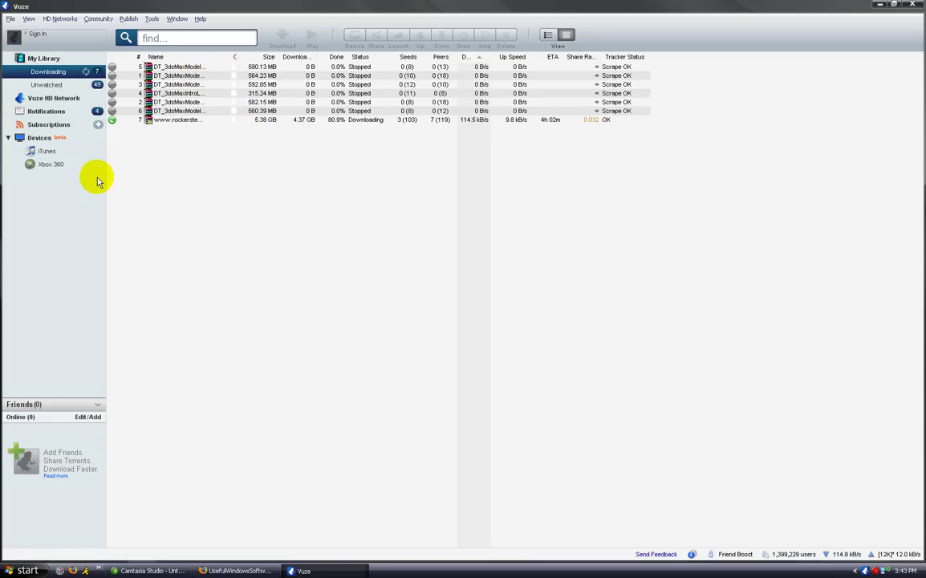
Scroll through the Unwatched library and play HALF BAKED in Vuze's built-in player
{"action": "left_click", "coordinate": [70, 86]}
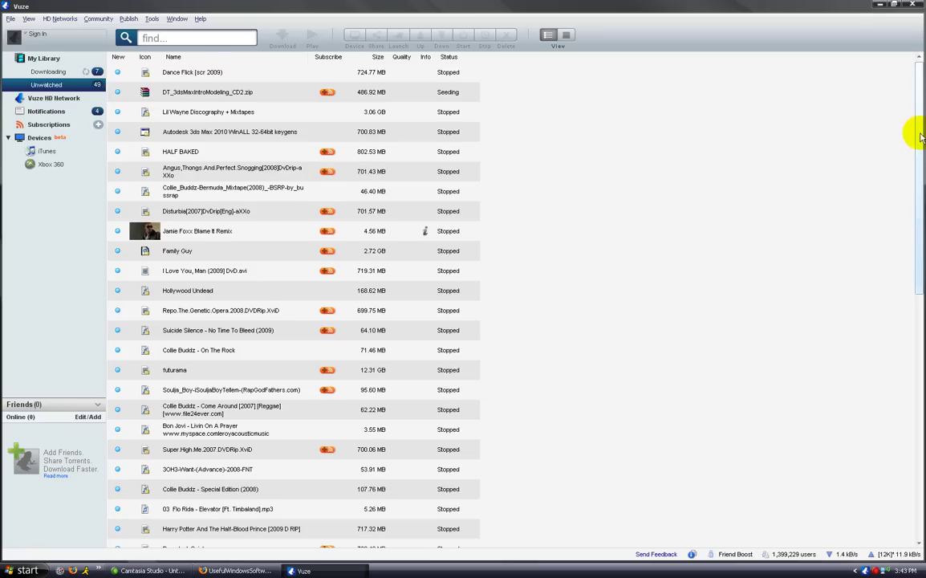
{"action": "left_click_drag", "start_coordinate": [917, 138], "coordinate": [917, 458]}
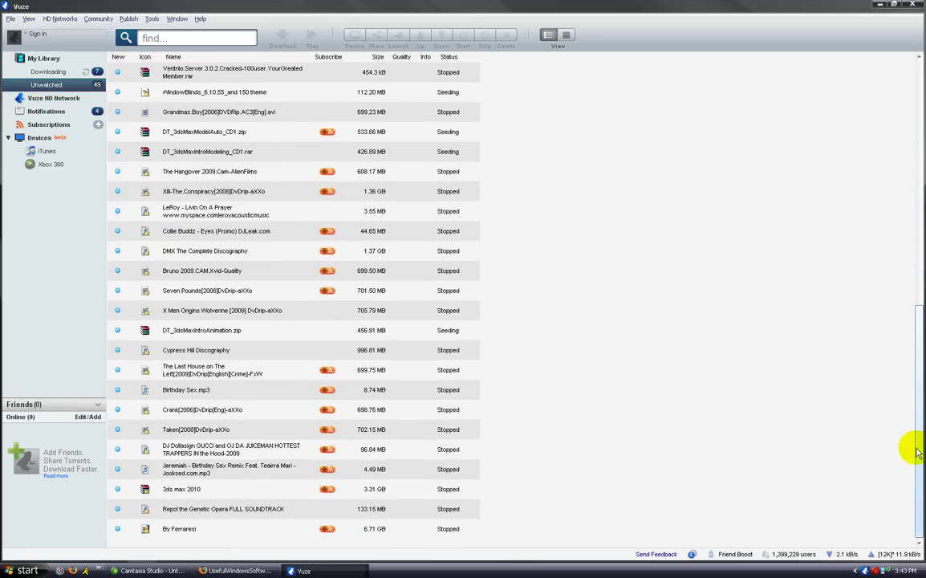
{"action": "mouse_move", "coordinate": [912, 397]}
{"action": "left_mouse_down"}
{"action": "mouse_move", "coordinate": [881, 306]}
{"action": "mouse_move", "coordinate": [851, 122]}
{"action": "left_mouse_up"}
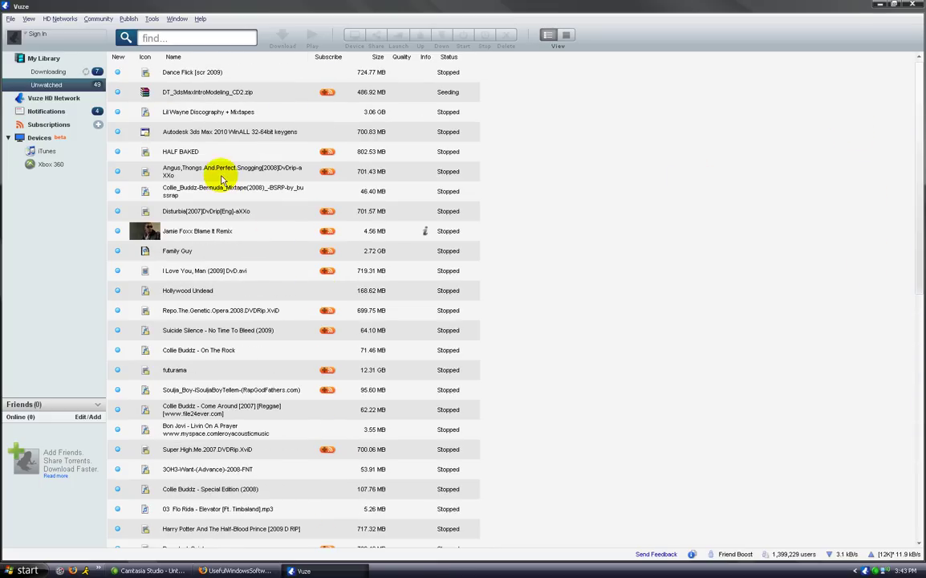
{"action": "double_click", "coordinate": [170, 152]}
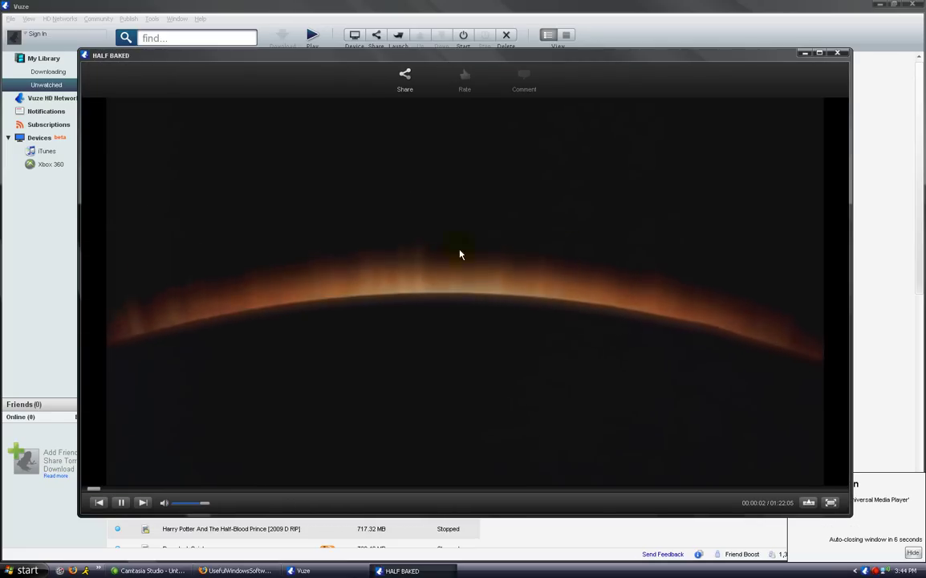
Pause the HALF BAKED video and close the Vuze player window
{"action": "left_click", "coordinate": [121, 502]}
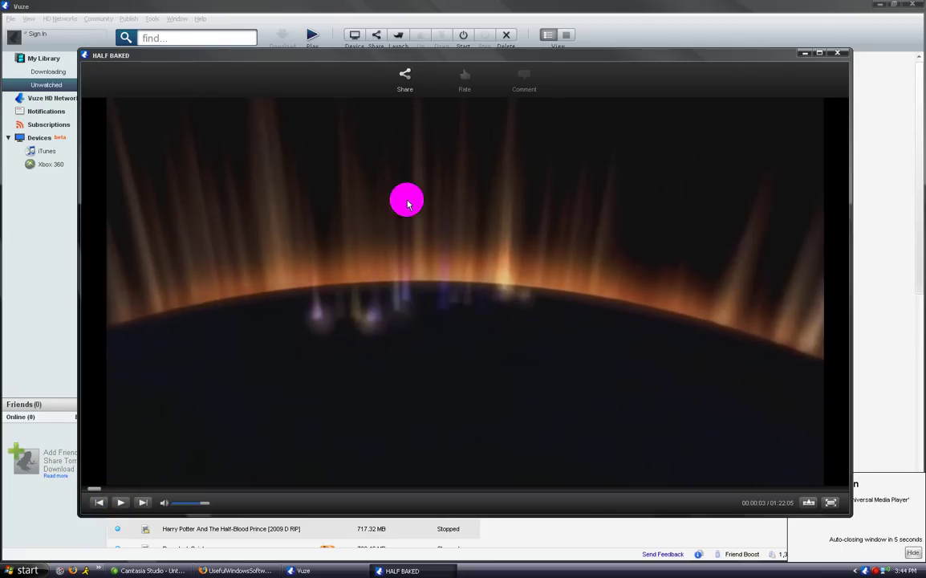
{"action": "left_click", "coordinate": [837, 53]}
In Firefox, search Google for 'scrapetorrent' and open the ScrapeTorrent.com result
{"action": "left_click", "coordinate": [233, 571]}
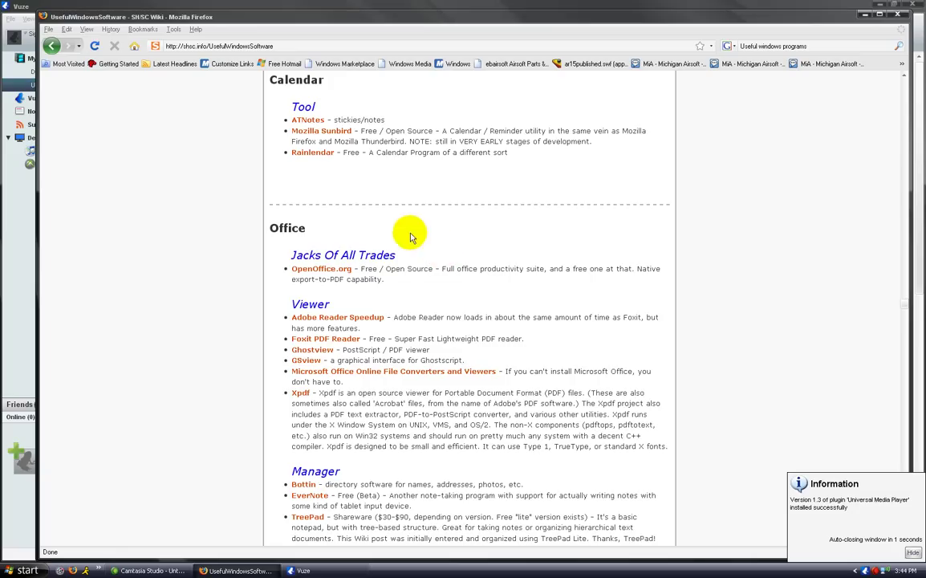
{"action": "left_click", "coordinate": [806, 44]}
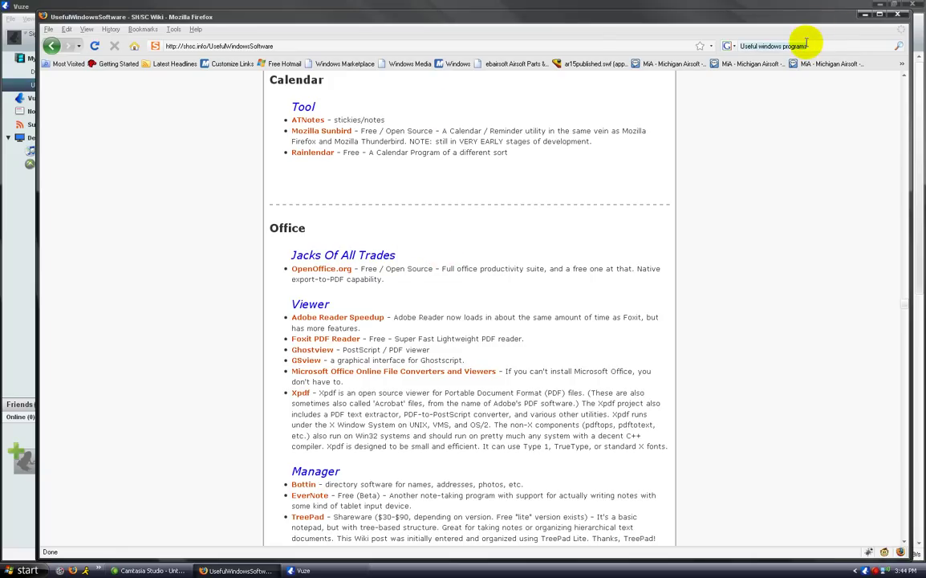
{"action": "type", "text": "scrapetorent"}
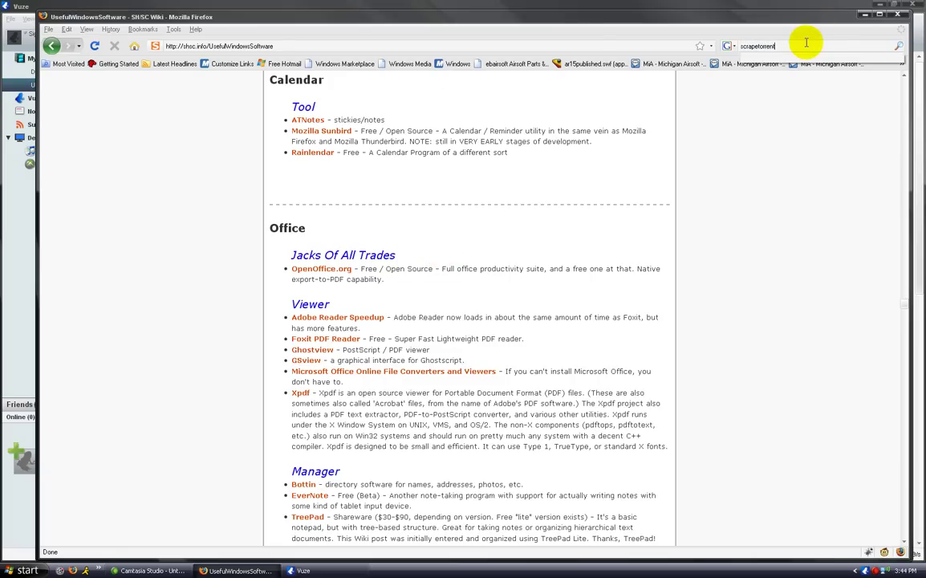
{"action": "key", "text": "Return"}
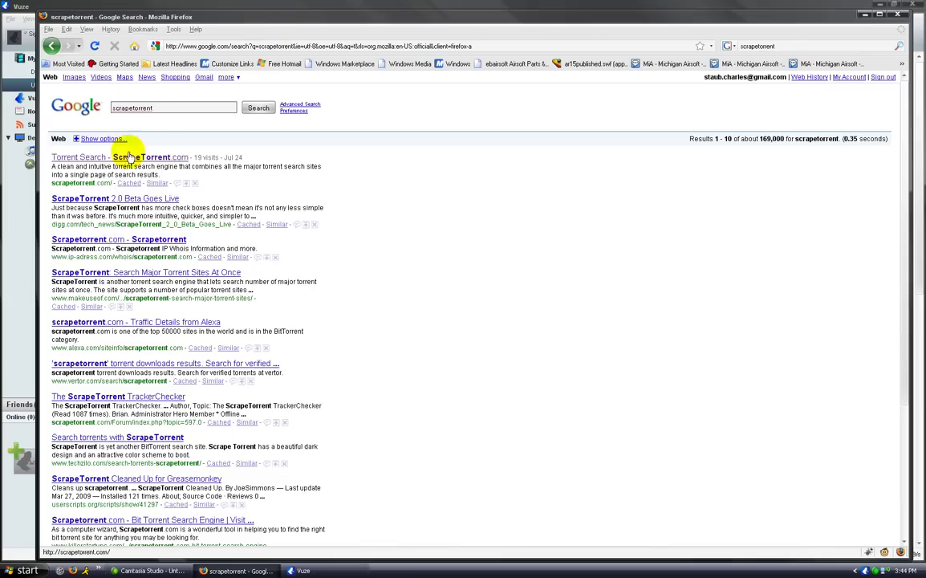
{"action": "left_click", "coordinate": [116, 158]}
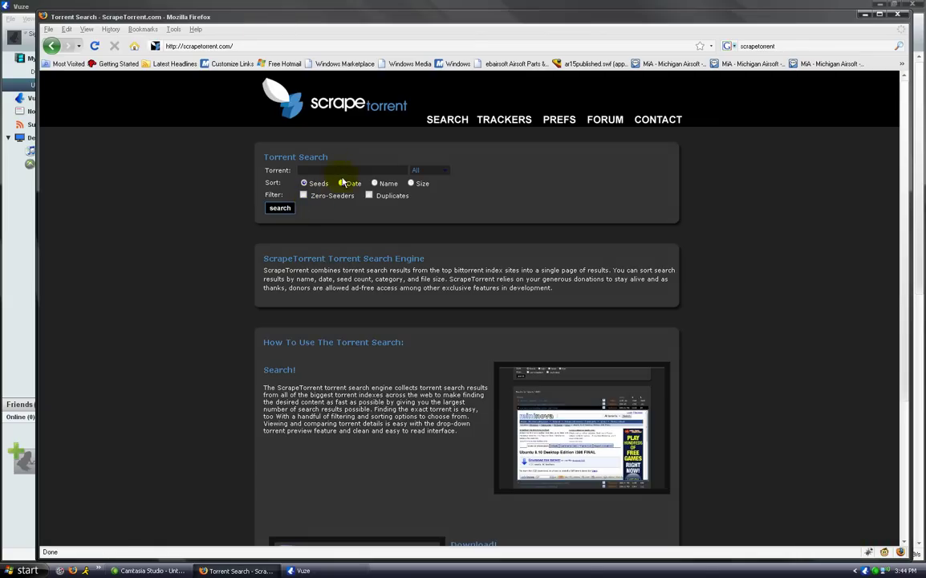
Enter 'sublime' in ScrapeTorrent's Torrent field and submit the search
{"action": "left_click", "coordinate": [340, 169]}
{"action": "type", "text": "sublime"}
{"action": "key", "text": "Return"}
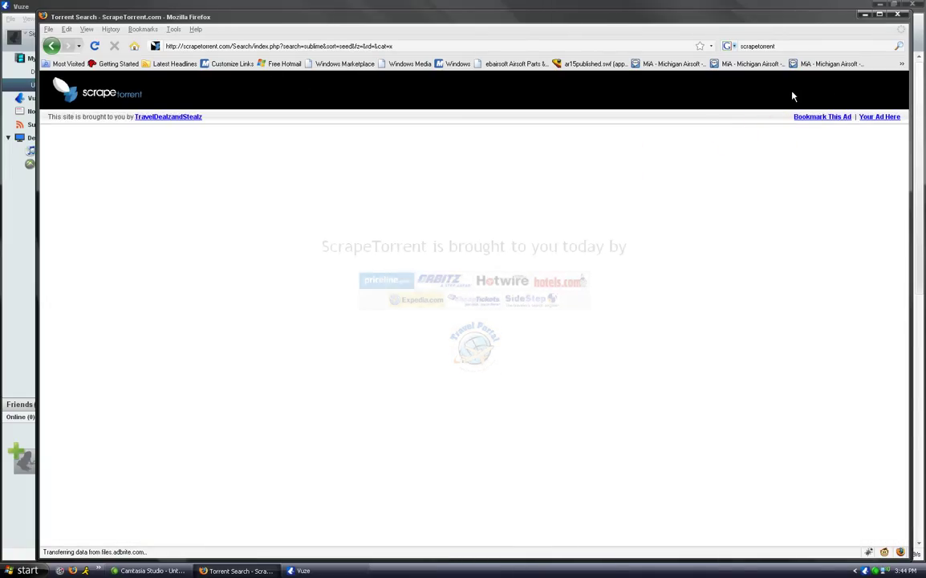
Skip the sponsor interstitial and scroll through the 'sublime' results list
{"action": "left_click", "coordinate": [859, 93]}
{"action": "scroll", "coordinate": [229, 329], "scroll_direction": "down", "scroll_amount": 2}
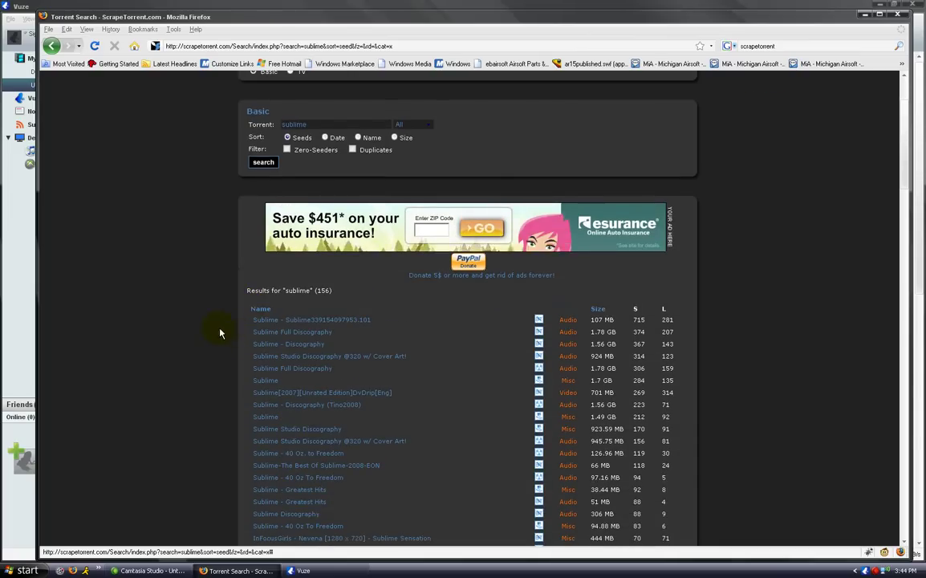
{"action": "scroll", "coordinate": [241, 326], "scroll_direction": "down", "scroll_amount": 3}
{"action": "scroll", "coordinate": [251, 318], "scroll_direction": "up", "scroll_amount": 2}
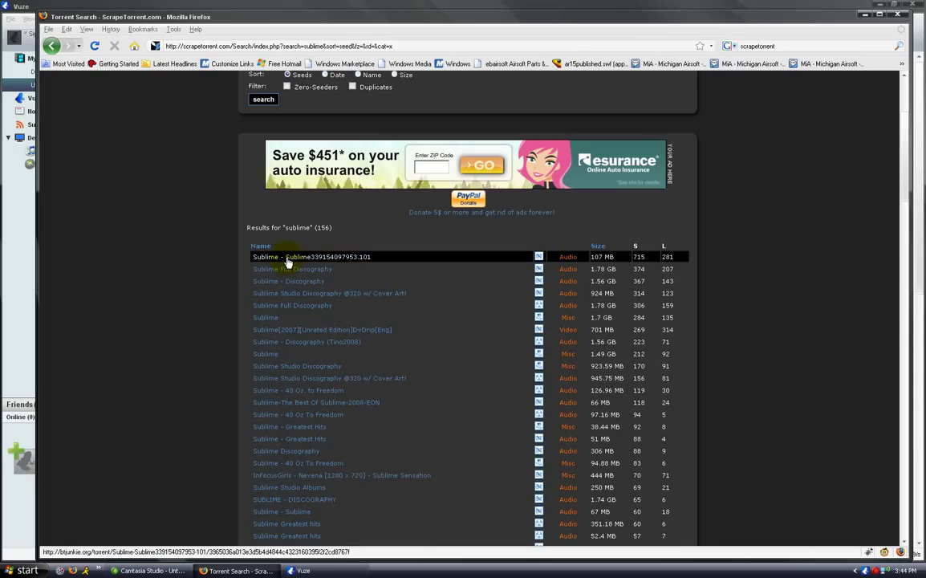
Preview the first result and Sublime Full Discography in new tabs, then close Discography
{"action": "middle_click", "coordinate": [287, 261]}
{"action": "middle_click", "coordinate": [279, 286]}
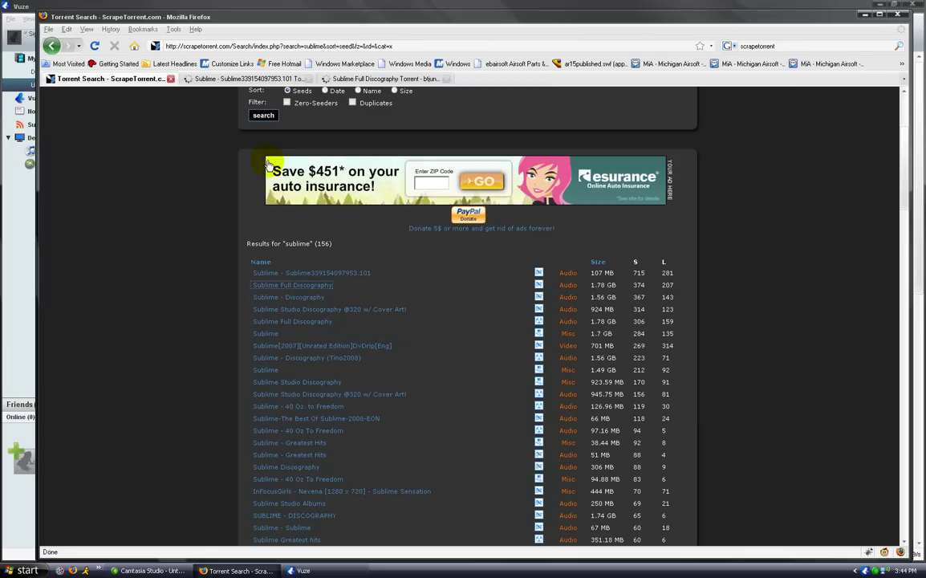
{"action": "left_click", "coordinate": [245, 78]}
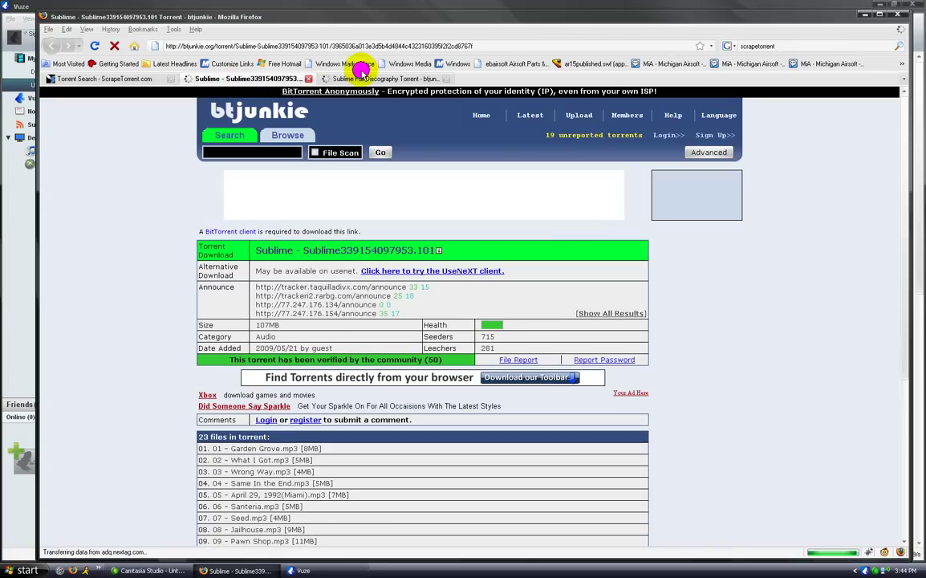
{"action": "left_click", "coordinate": [356, 77]}
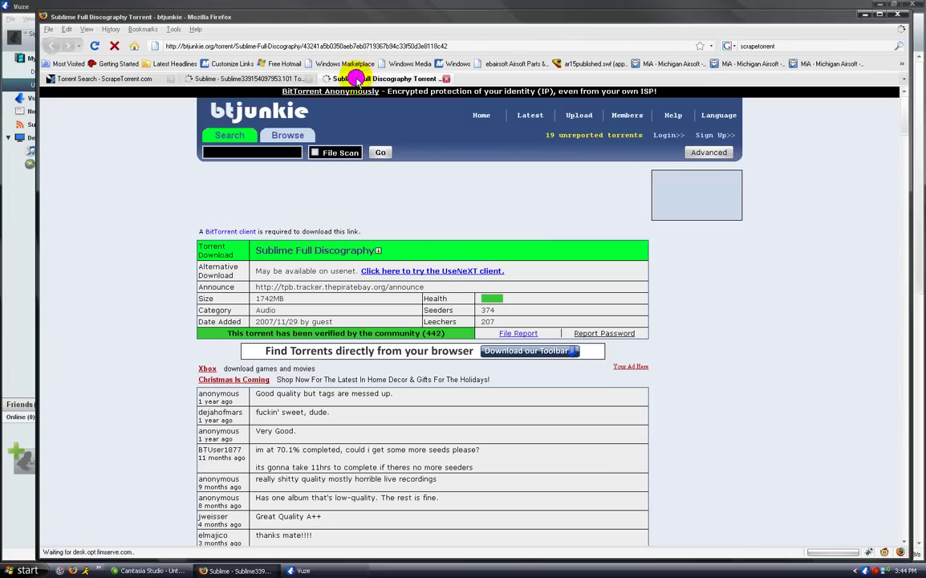
{"action": "left_click", "coordinate": [446, 78]}
{"action": "left_click", "coordinate": [120, 78]}
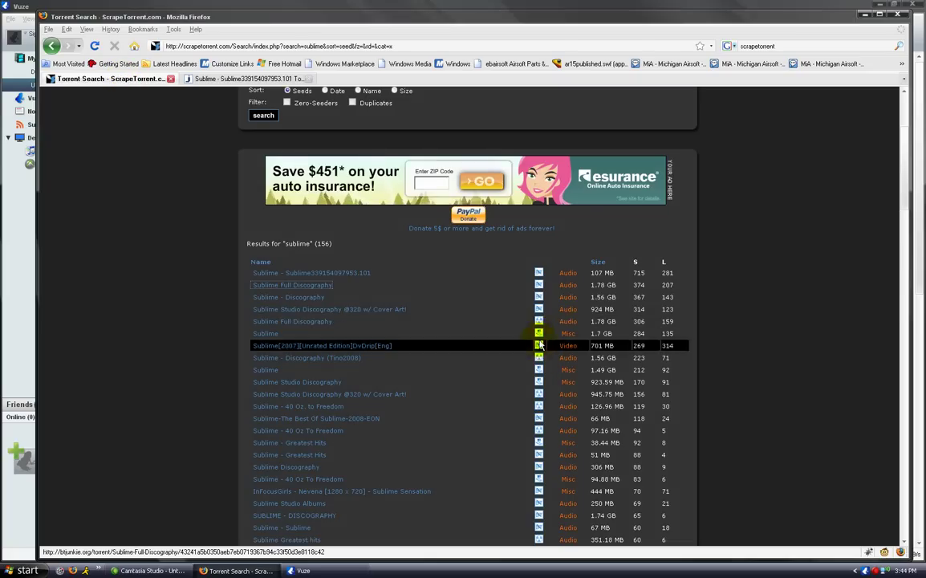
Preview the fifth result in a new tab, then close the detail tabs
{"action": "middle_click", "coordinate": [329, 322]}
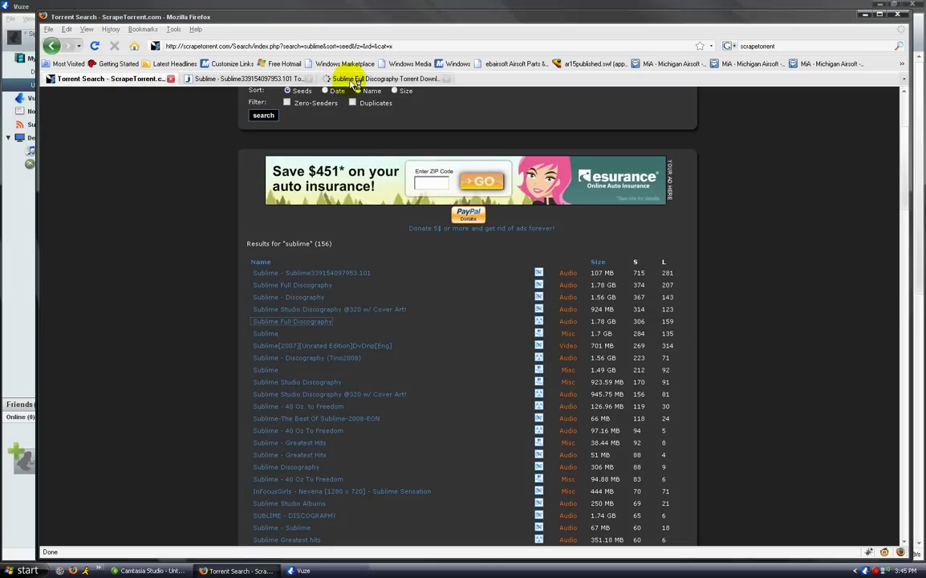
{"action": "left_click", "coordinate": [357, 78]}
{"action": "left_click", "coordinate": [265, 79]}
{"action": "left_click", "coordinate": [306, 78]}
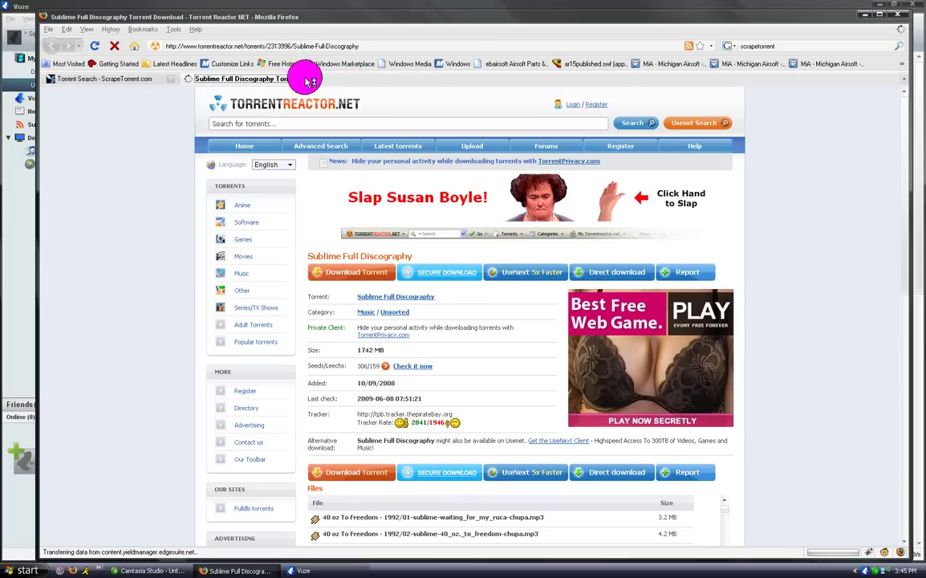
{"action": "left_click", "coordinate": [305, 78]}
{"action": "scroll", "coordinate": [176, 224], "scroll_direction": "down", "scroll_amount": 1}
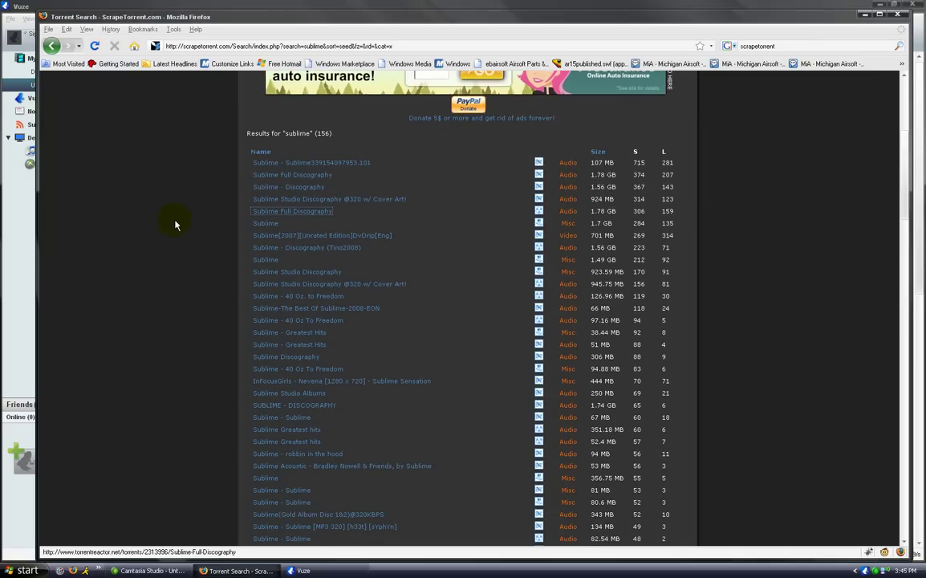
{"action": "scroll", "coordinate": [176, 225], "scroll_direction": "down", "scroll_amount": 3}
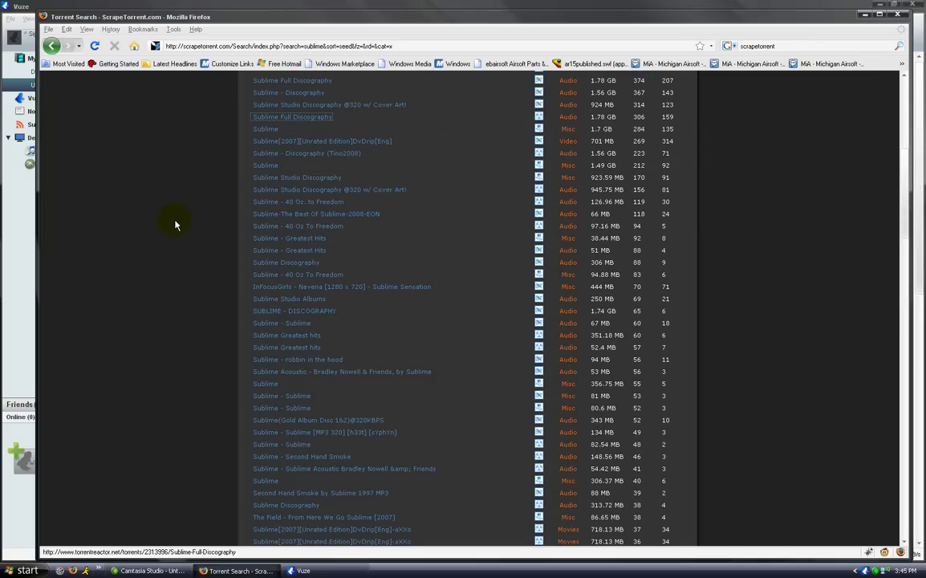
{"action": "scroll", "coordinate": [176, 225], "scroll_direction": "up", "scroll_amount": 11}
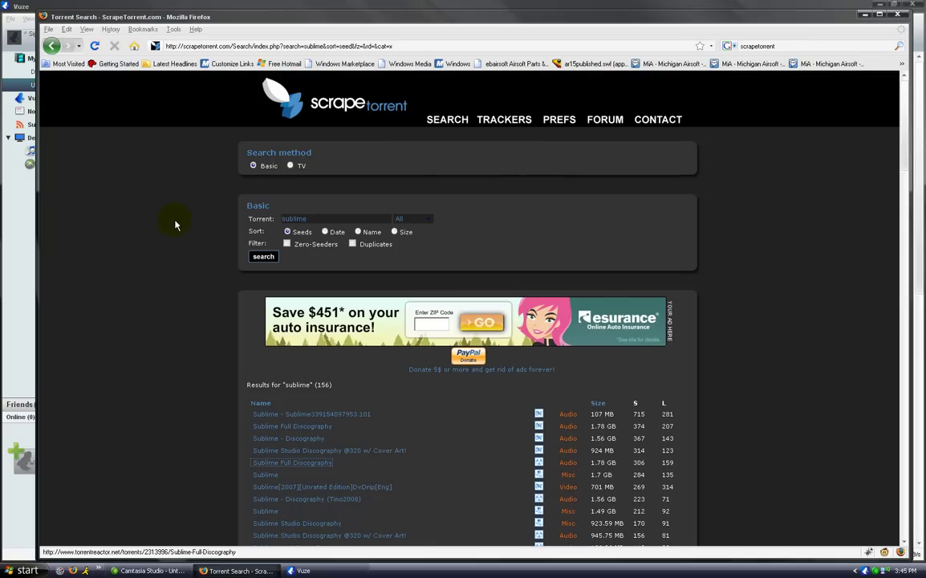
{"action": "scroll", "coordinate": [176, 229], "scroll_direction": "down", "scroll_amount": 20}
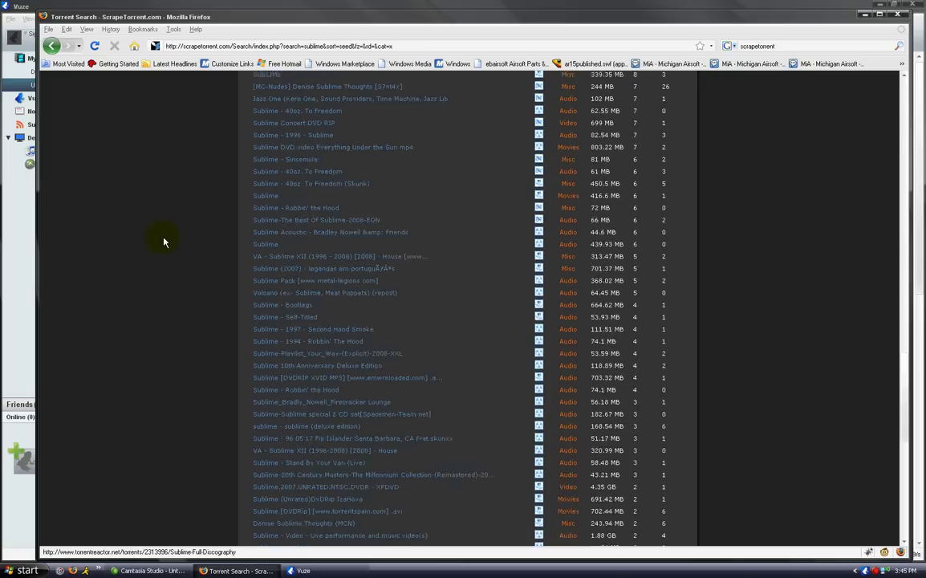
{"action": "scroll", "coordinate": [159, 234], "scroll_direction": "down", "scroll_amount": 6}
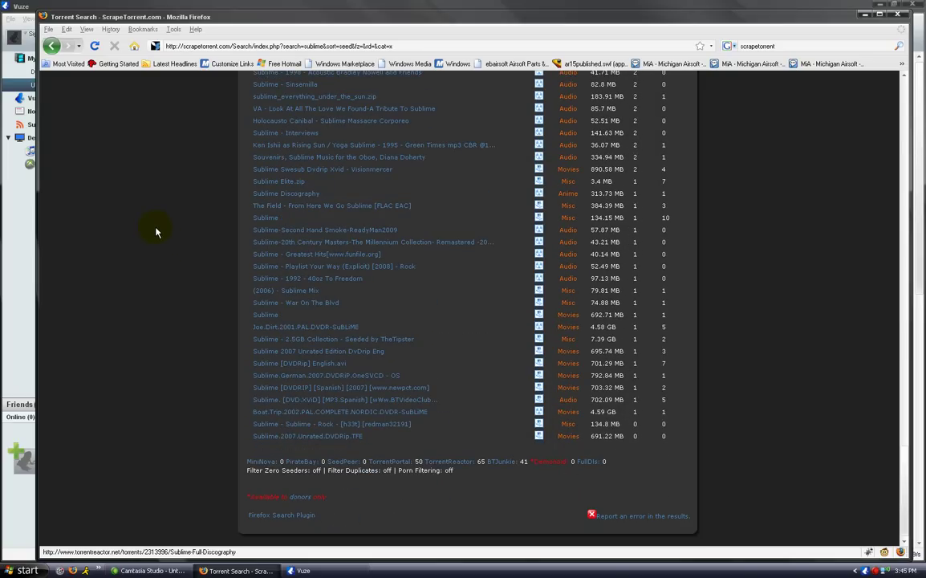
{"action": "scroll", "coordinate": [205, 256], "scroll_direction": "up", "scroll_amount": 20}
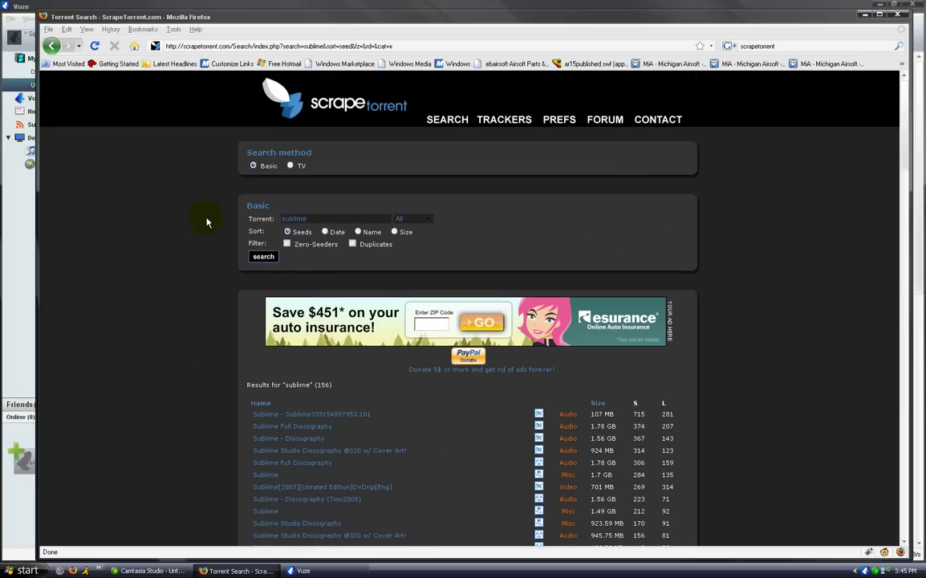
Close Firefox, review Vuze's Downloading list, then close the Vuze window
{"action": "left_click", "coordinate": [899, 14]}
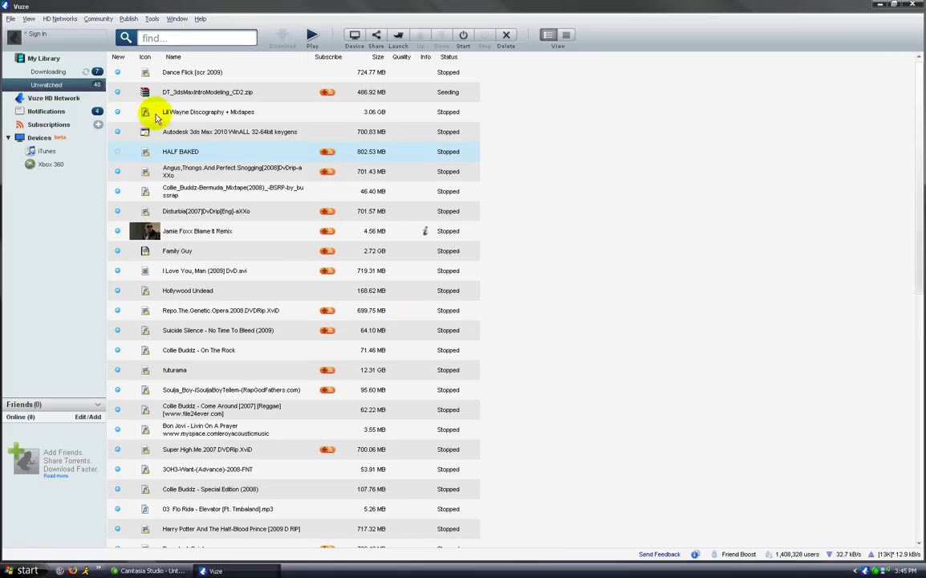
{"action": "left_click", "coordinate": [61, 72]}
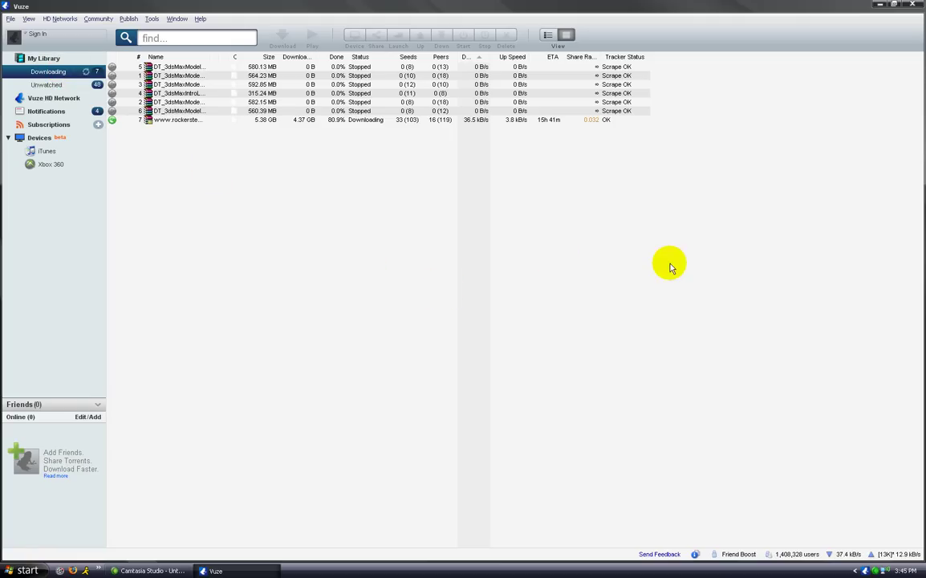
{"action": "left_click", "coordinate": [919, 4]}
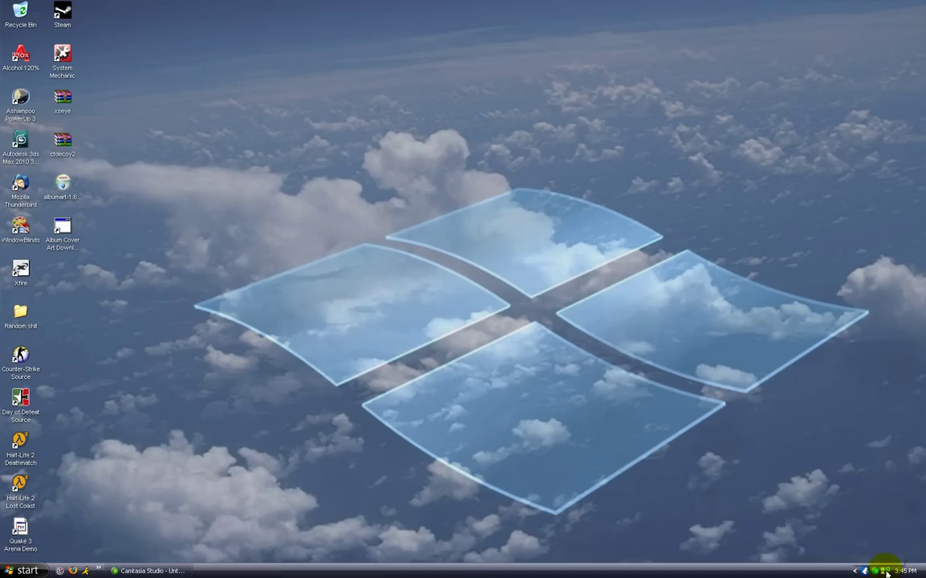